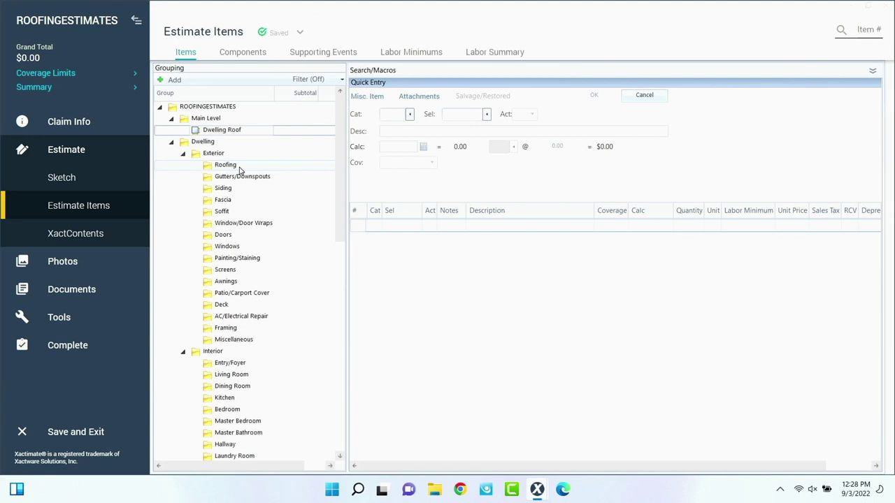
Step: Select the Dwelling > Exterior > Roofing group as the target for new line items
{"action": "left_click", "coordinate": [225, 165]}
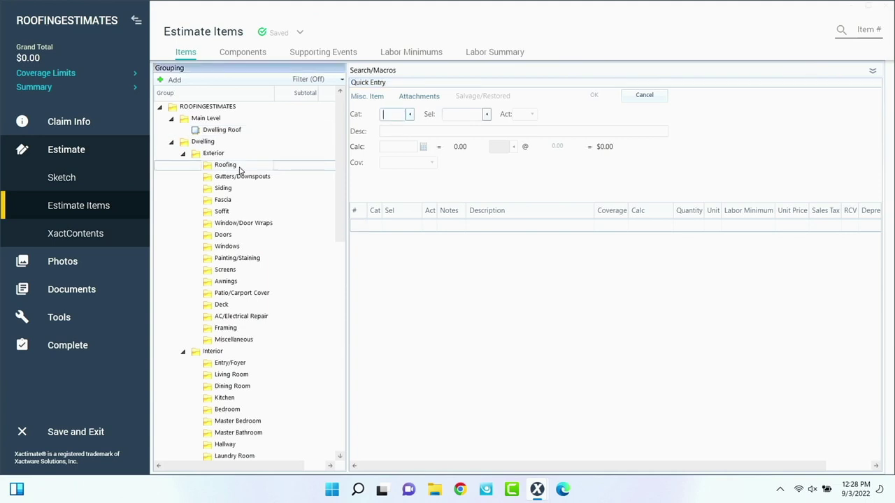
{"action": "left_click", "coordinate": [411, 168]}
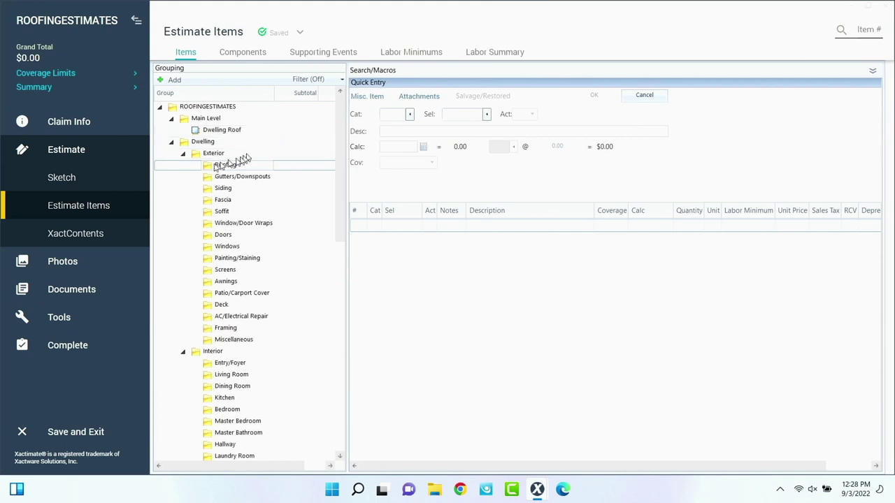
{"action": "left_click", "coordinate": [227, 165]}
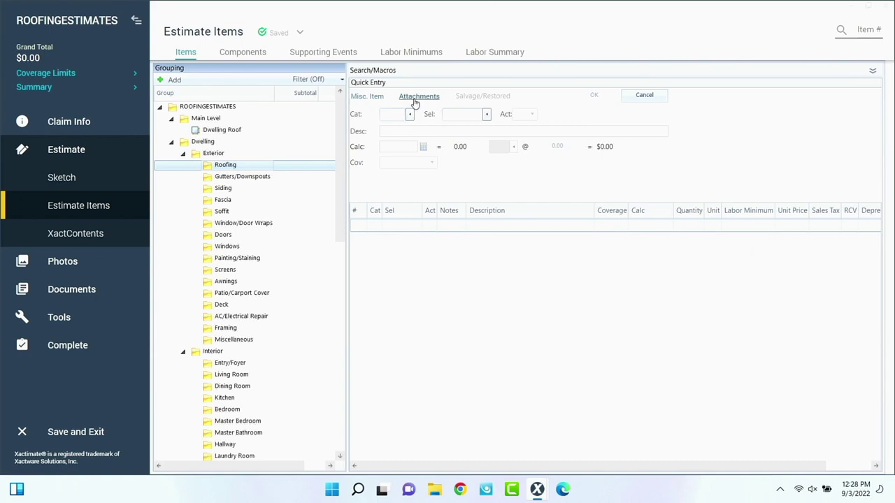
{"action": "left_click", "coordinate": [415, 103]}
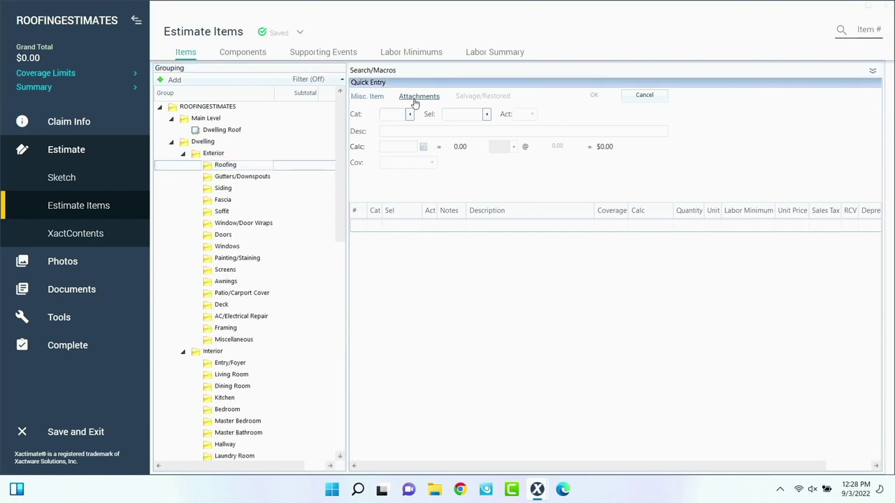
Step: Add a Roofing note: 'The following line items are to repair wind damaged shingles on the front and right slopes…'
{"action": "left_click", "coordinate": [415, 103]}
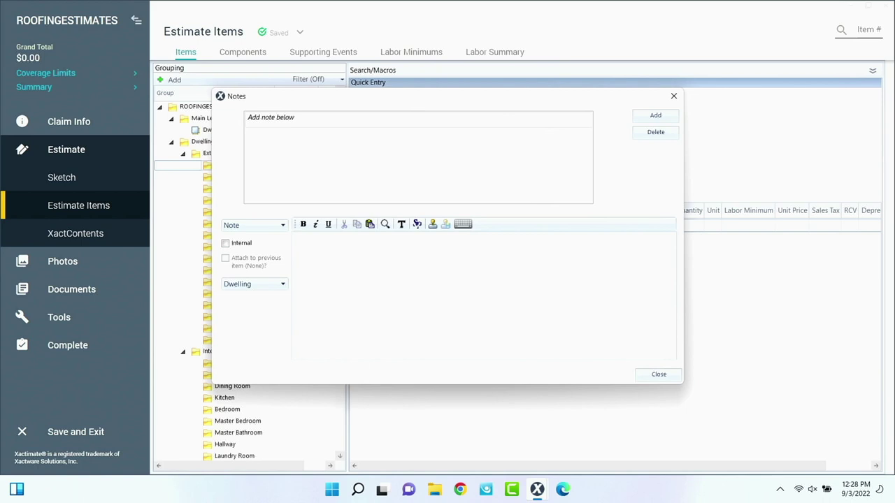
{"action": "type", "text": "The following"}
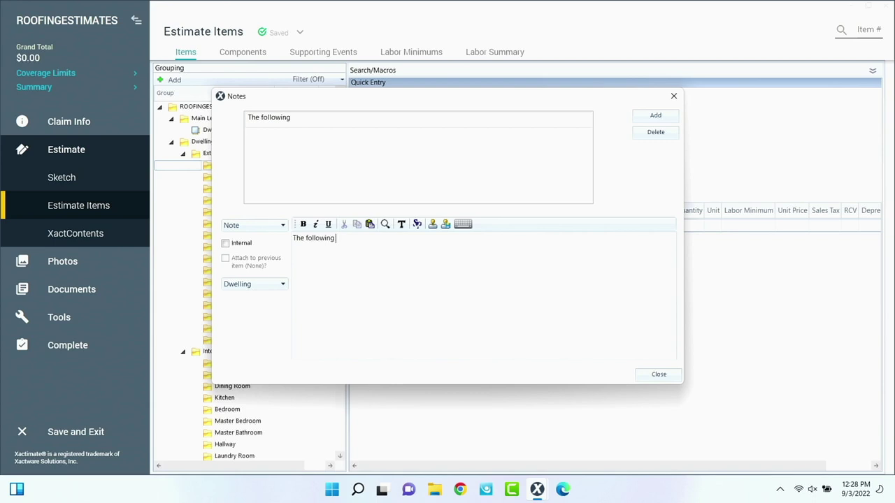
{"action": "type", "text": "line items are to re"}
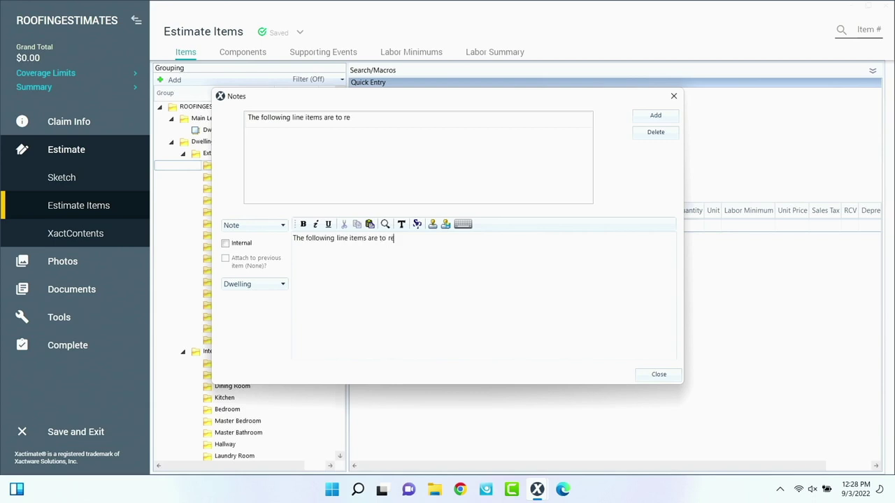
{"action": "type", "text": "pair wind damaged s"}
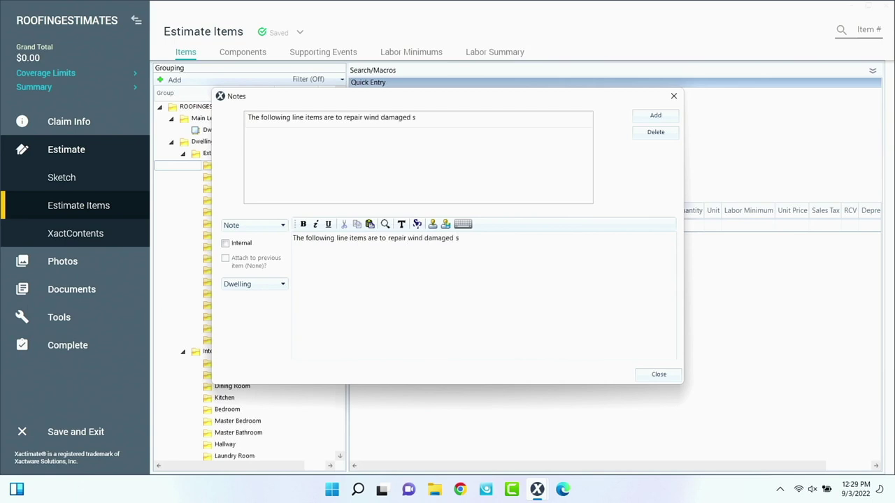
{"action": "type", "text": "hingles on the front and right slopes"}
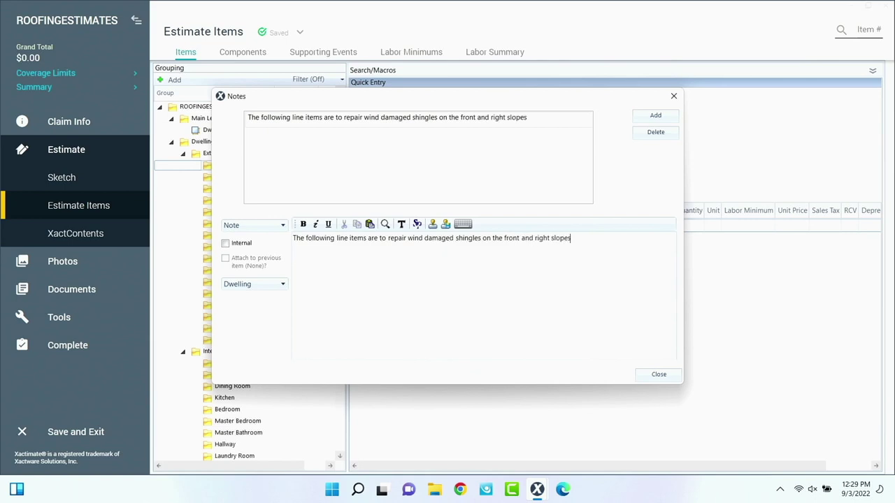
{"action": "type", "text": " of the dwelling roof"}
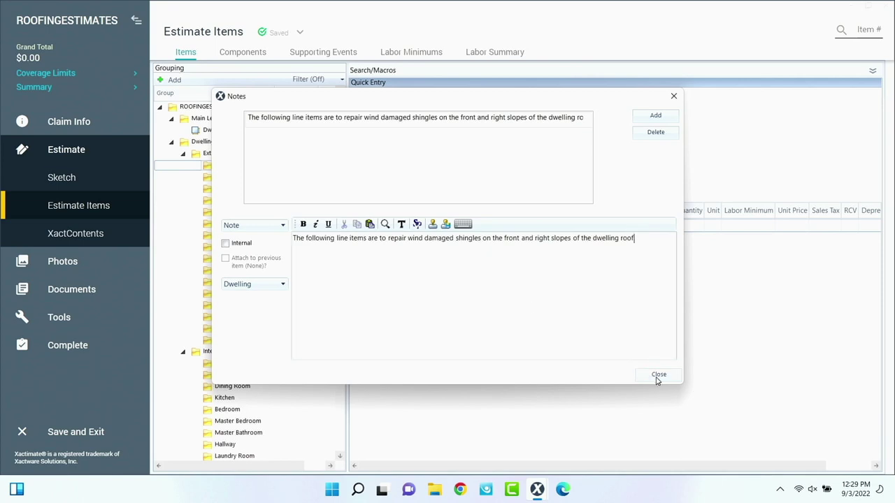
{"action": "left_click", "coordinate": [657, 377]}
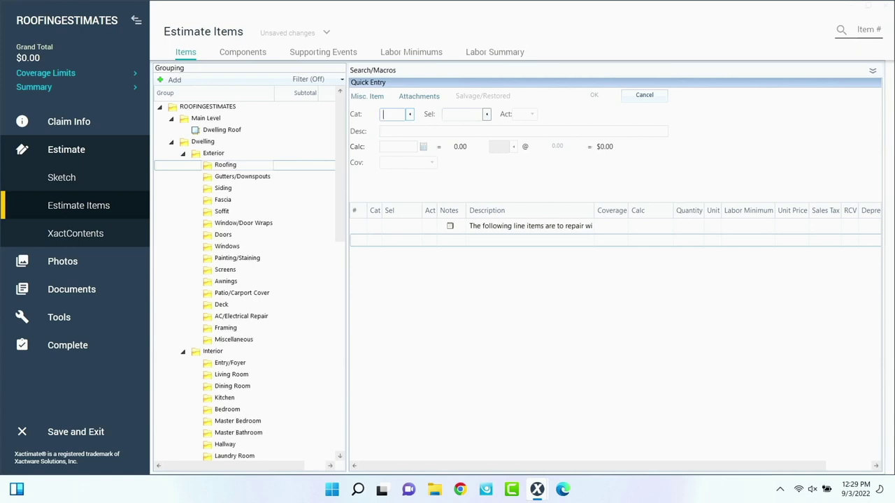
Step: Enter item RFG 300E, laminated composition shingle priced at $33.62 per shingle
{"action": "type", "text": "RFG"}
{"action": "key", "text": "Tab"}
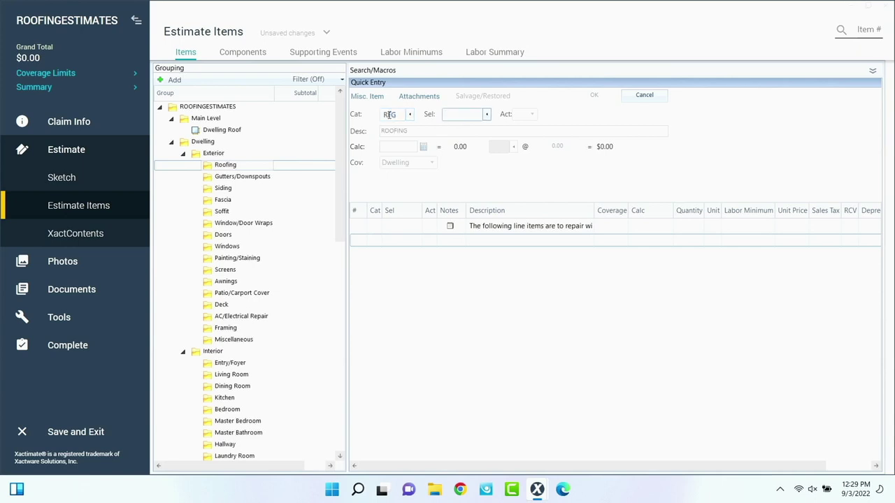
{"action": "type", "text": "300"}
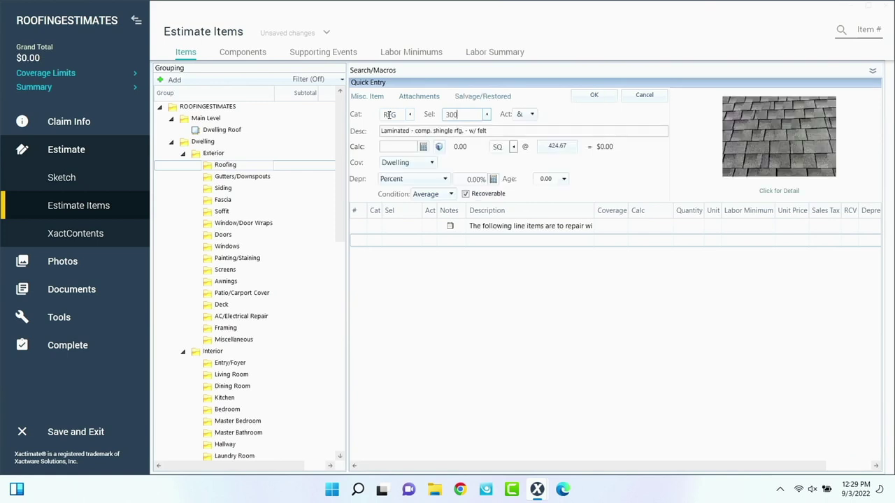
{"action": "type", "text": "E"}
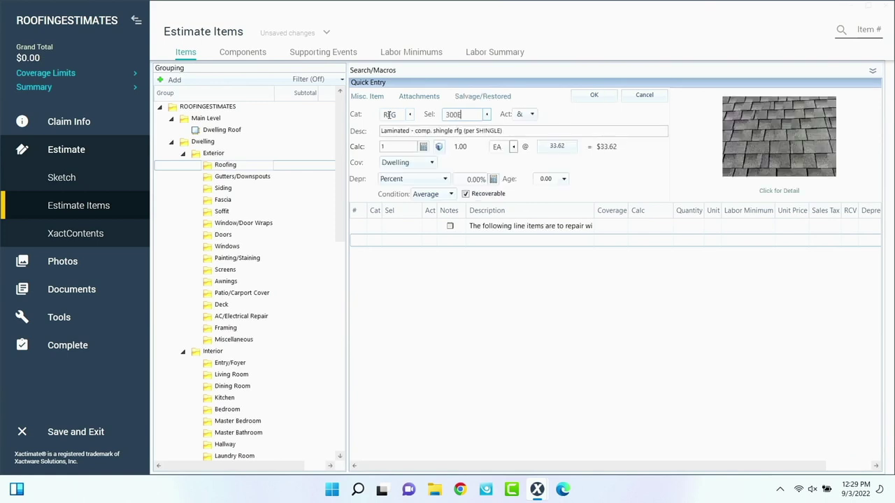
{"action": "left_click", "coordinate": [504, 153]}
Step: Collapse the sidebar and read the shingle item's full definition
{"action": "left_click", "coordinate": [136, 21]}
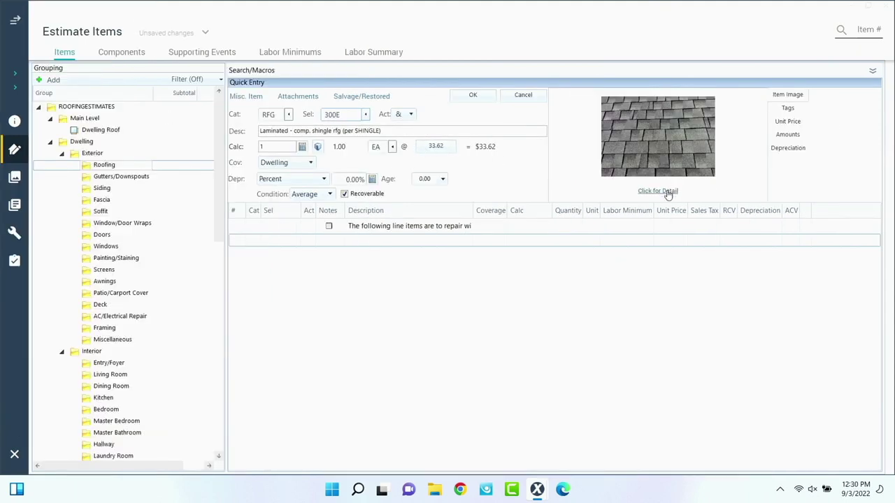
{"action": "left_click", "coordinate": [668, 193]}
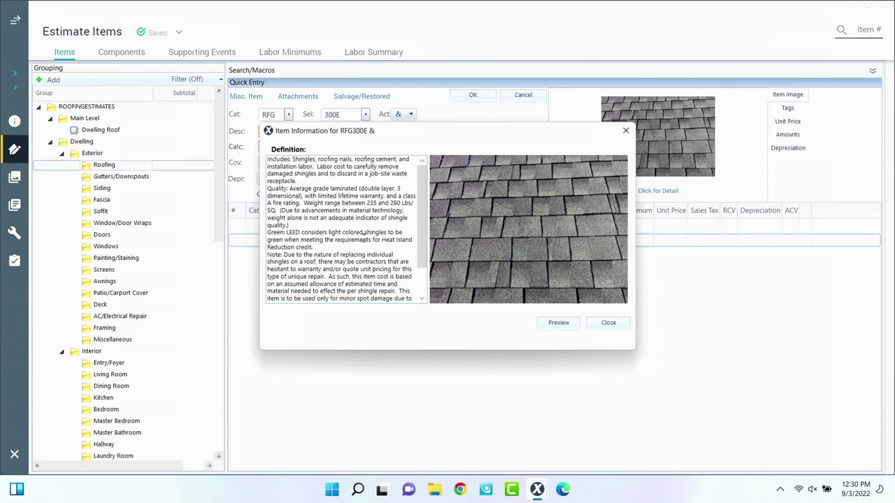
{"action": "scroll", "coordinate": [364, 229], "scroll_direction": "down", "scroll_amount": 2}
{"action": "scroll", "coordinate": [354, 251], "scroll_direction": "up", "scroll_amount": 2}
{"action": "left_click", "coordinate": [599, 326]}
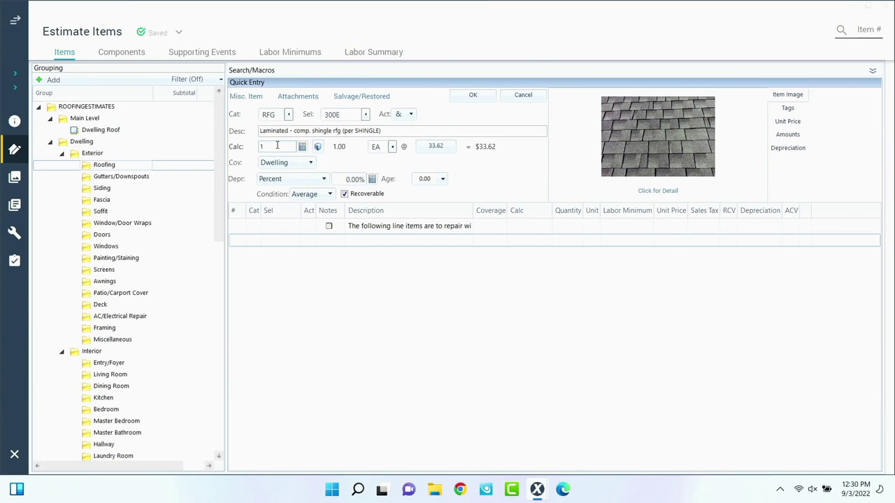
Step: Add 30 shingles with Dwelling coverage as removal ($309.30) and replacement ($699.30) lines
{"action": "left_click", "coordinate": [277, 145]}
{"action": "type", "text": "30"}
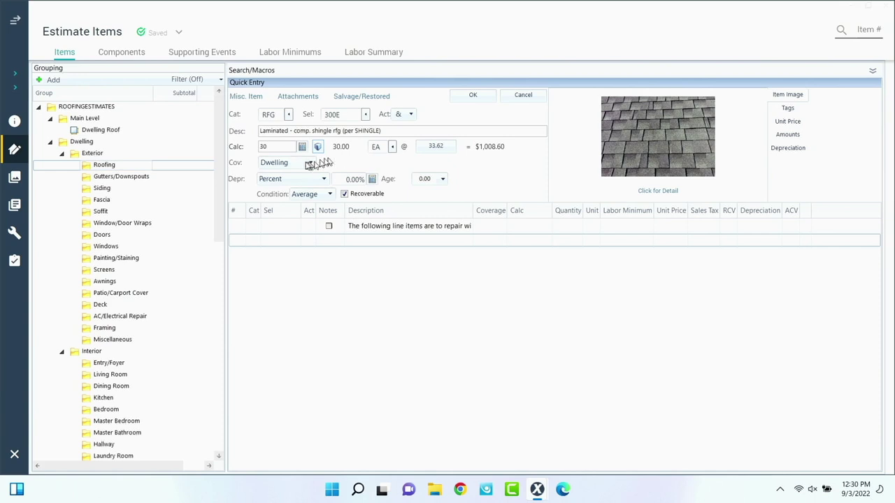
{"action": "left_click", "coordinate": [308, 163]}
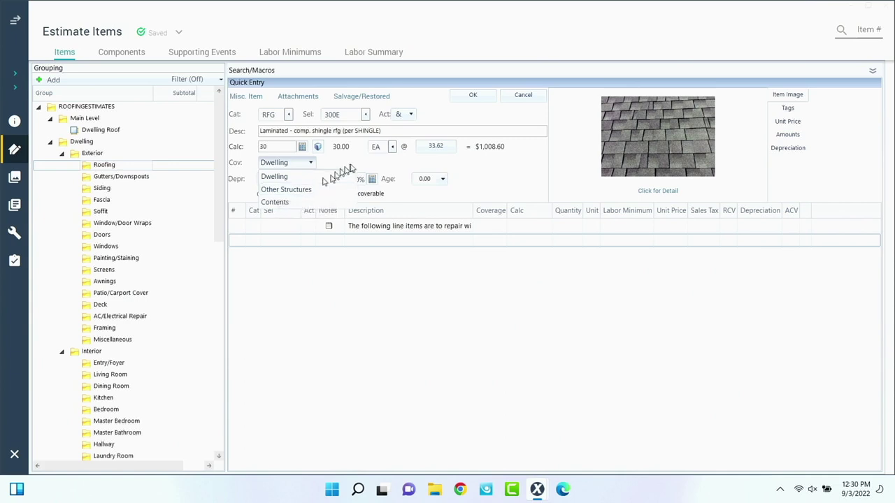
{"action": "left_click", "coordinate": [342, 176]}
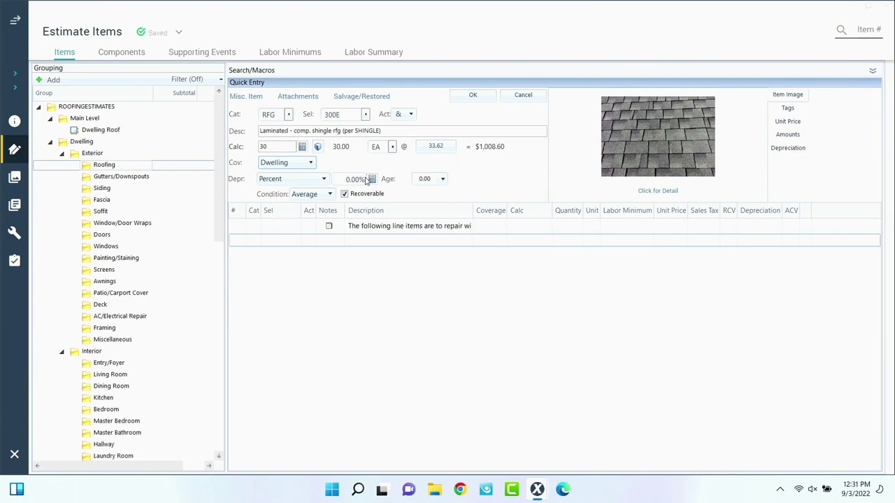
{"action": "left_click", "coordinate": [470, 96]}
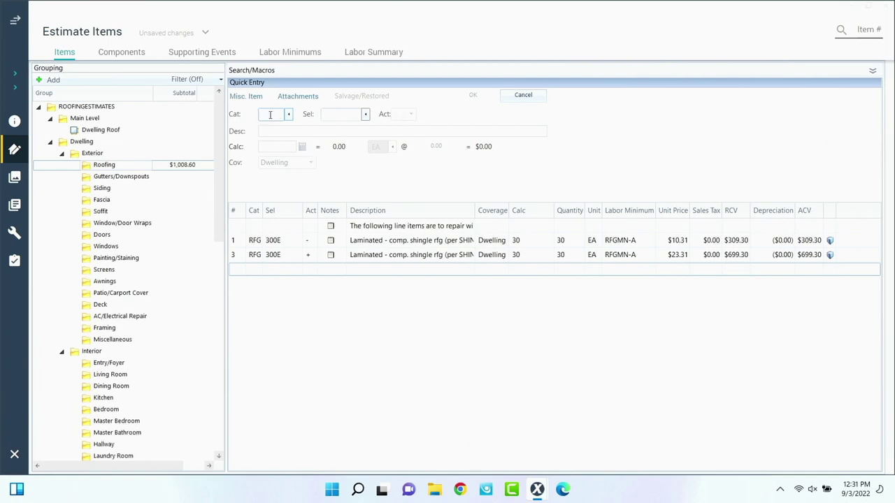
Step: Add RFG RIDGC hip/ridge cap shingles, 13 LF at $10.01, totalling $130.13
{"action": "type", "text": "RFG"}
{"action": "key", "text": "Tab"}
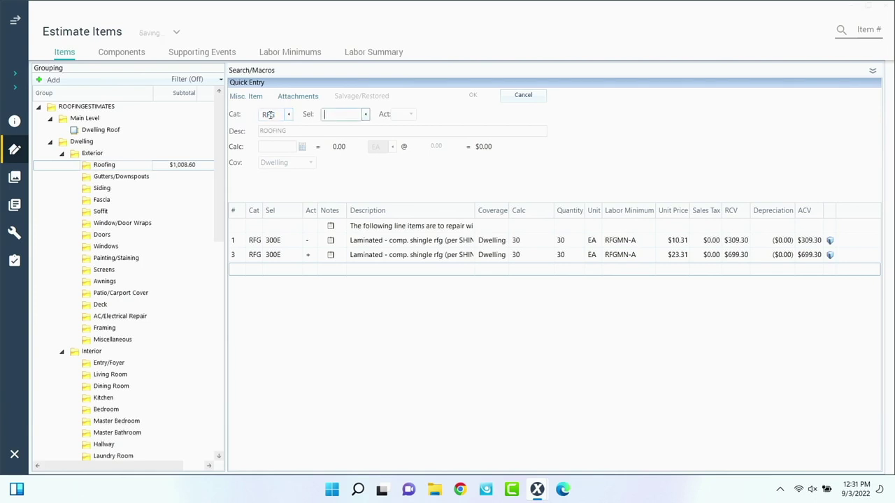
{"action": "type", "text": "RIDGC"}
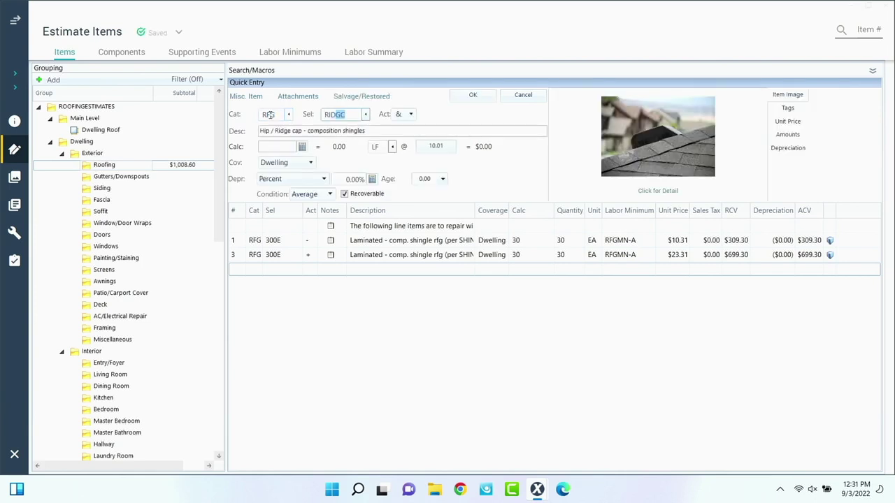
{"action": "key", "text": "Tab"}
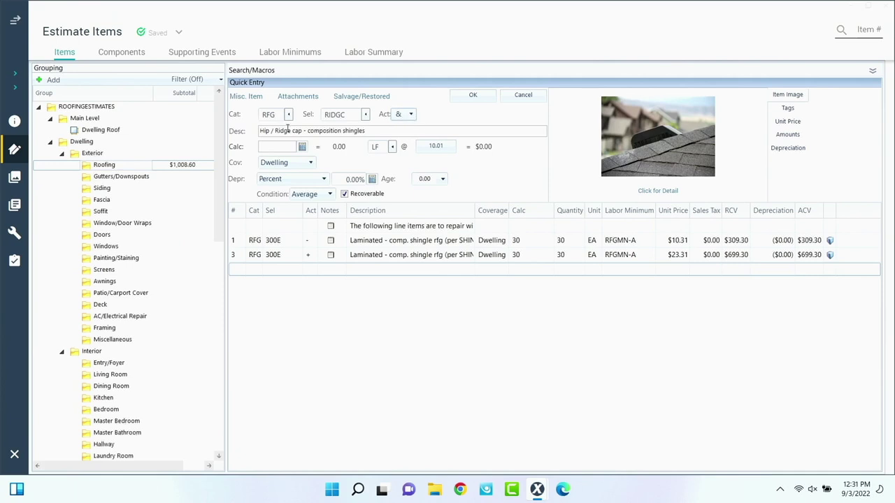
{"action": "left_click", "coordinate": [290, 146]}
{"action": "type", "text": "13"}
{"action": "key", "text": "Tab"}
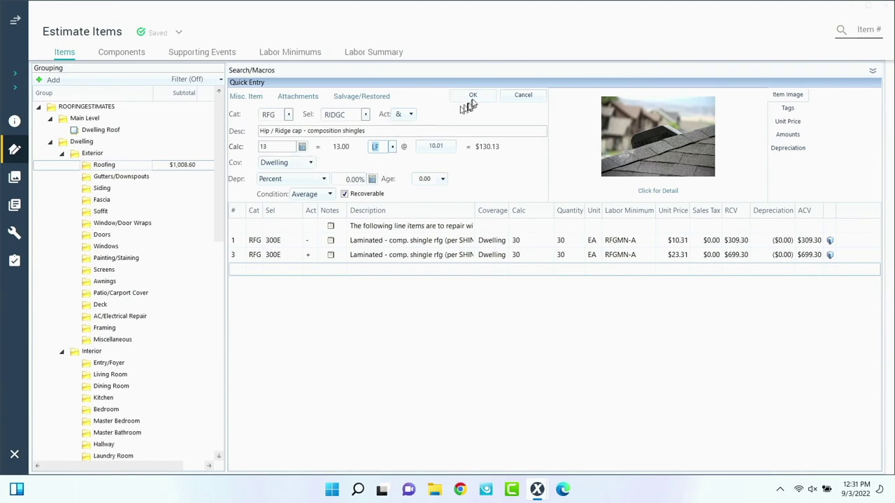
{"action": "left_click", "coordinate": [453, 122]}
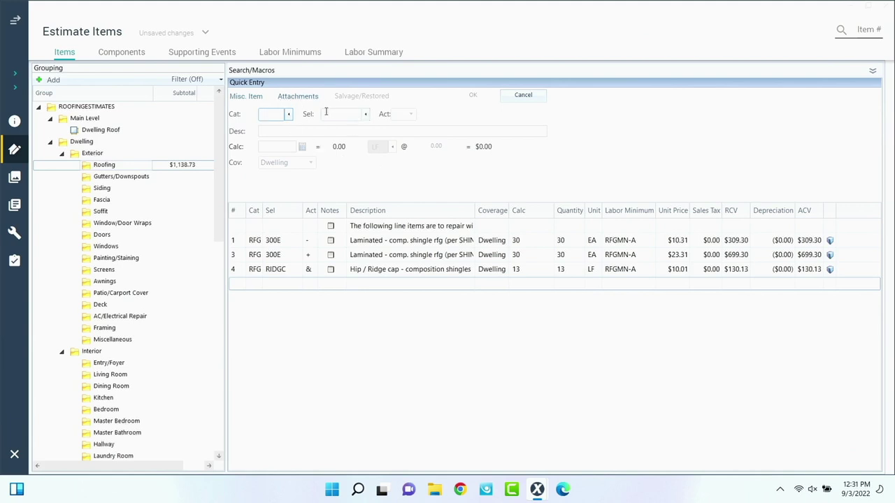
Step: Add RFG STEEP steep-roof charges for 7/12 to 9/12 slope, 1 SQ each
{"action": "left_click", "coordinate": [265, 114]}
{"action": "type", "text": "RFG"}
{"action": "key", "text": "Tab"}
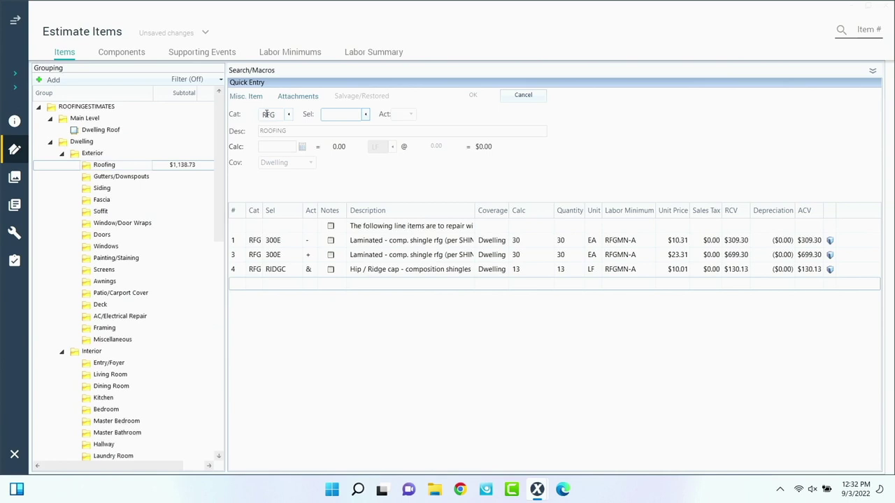
{"action": "type", "text": "STEEP"}
{"action": "key", "text": "Tab"}
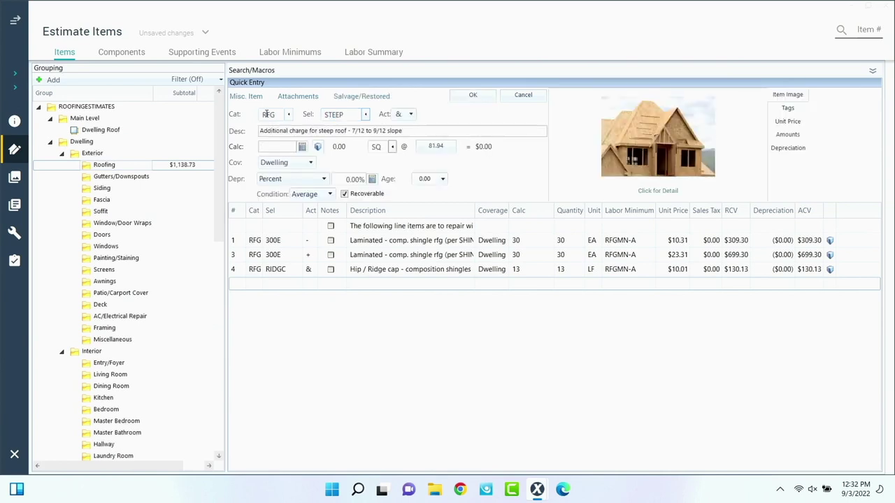
{"action": "key", "text": "Tab"}
{"action": "type", "text": "1"}
{"action": "left_click", "coordinate": [473, 96]}
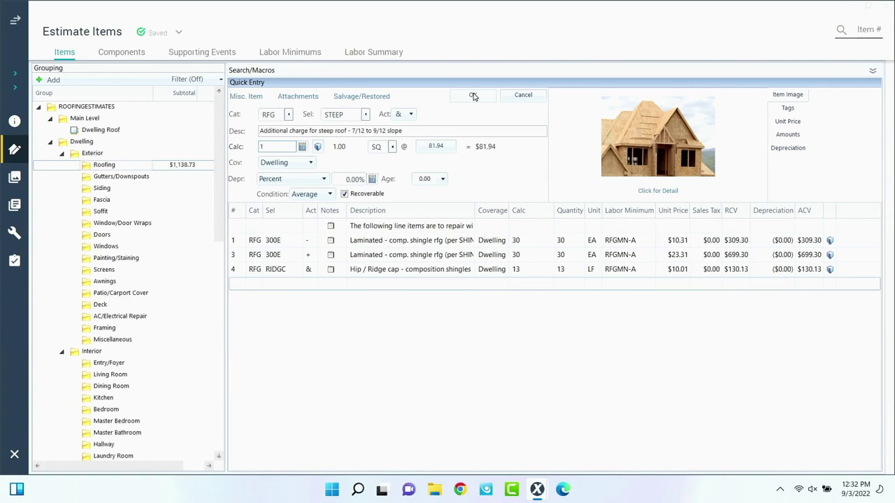
{"action": "left_click", "coordinate": [473, 95]}
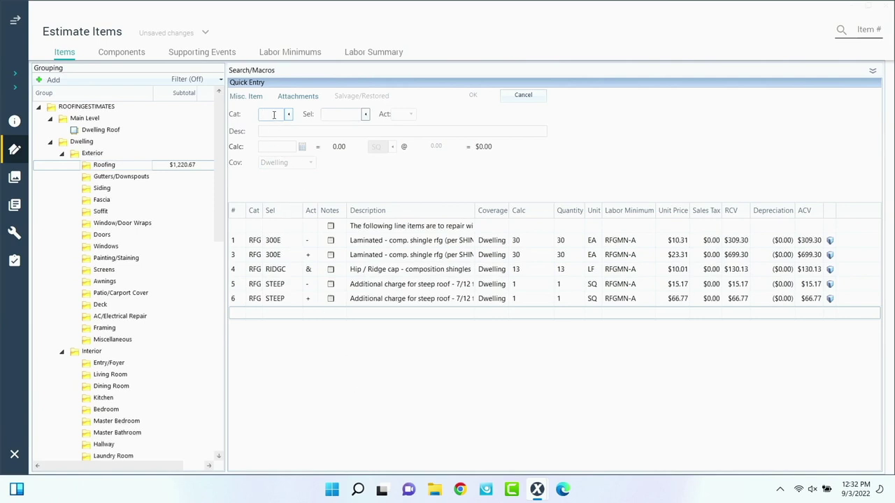
Step: Add the DMO PU debris-haul item, 1 EA at $141.71
{"action": "type", "text": "DMO"}
{"action": "key", "text": "Tab"}
{"action": "type", "text": "PU"}
{"action": "key", "text": "Tab"}
{"action": "key", "text": "Tab"}
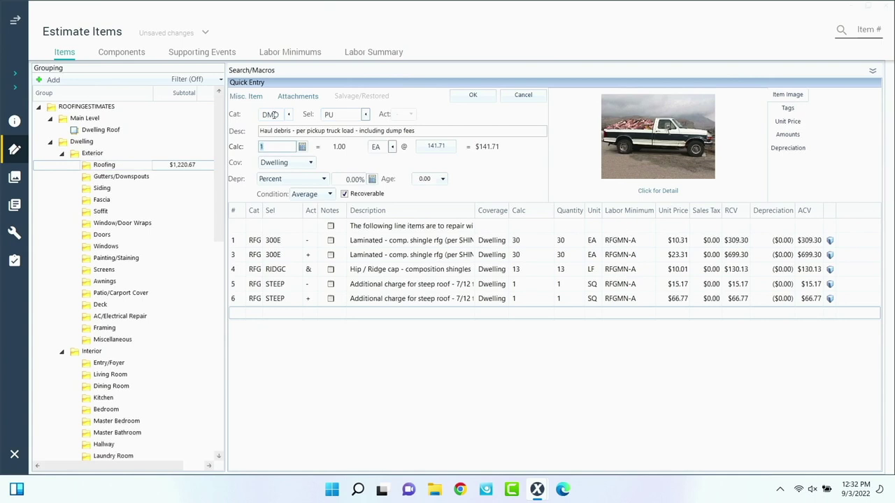
{"action": "key", "text": "Return"}
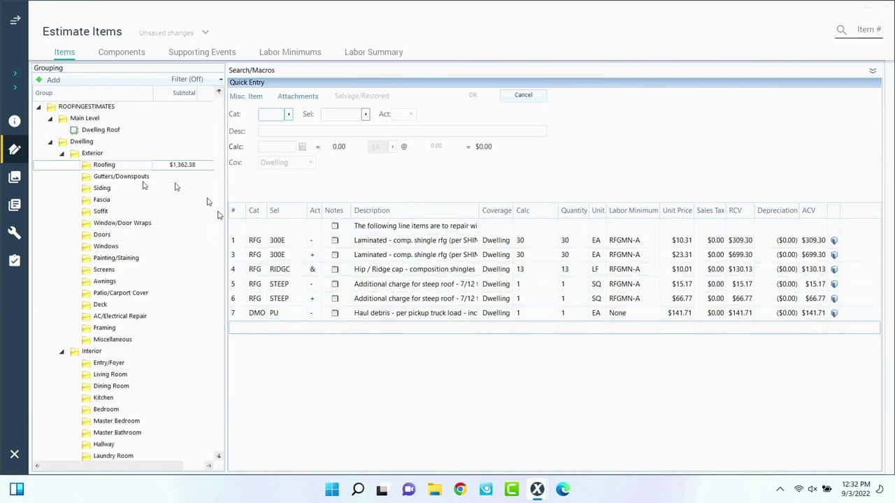
Step: Go to Documents > Reports, agreeing to resequence the line numbers
{"action": "left_click", "coordinate": [14, 23]}
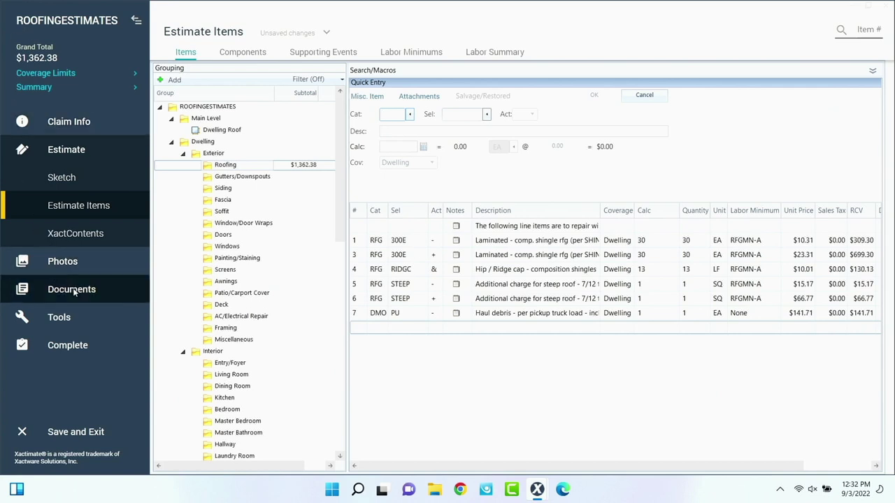
{"action": "left_click", "coordinate": [73, 289]}
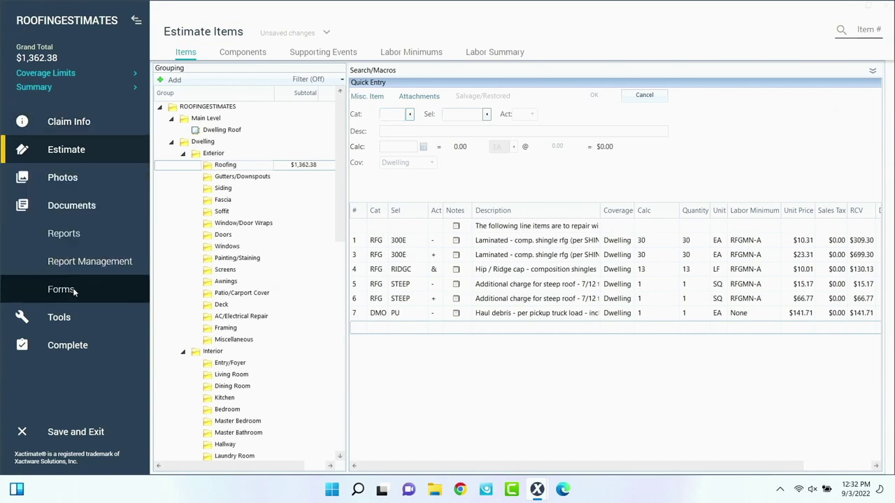
{"action": "left_click", "coordinate": [67, 235]}
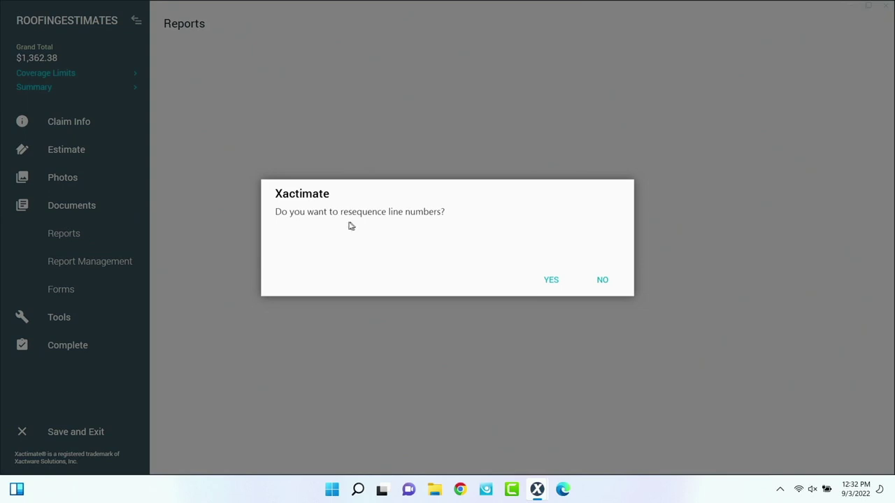
{"action": "left_click", "coordinate": [551, 280]}
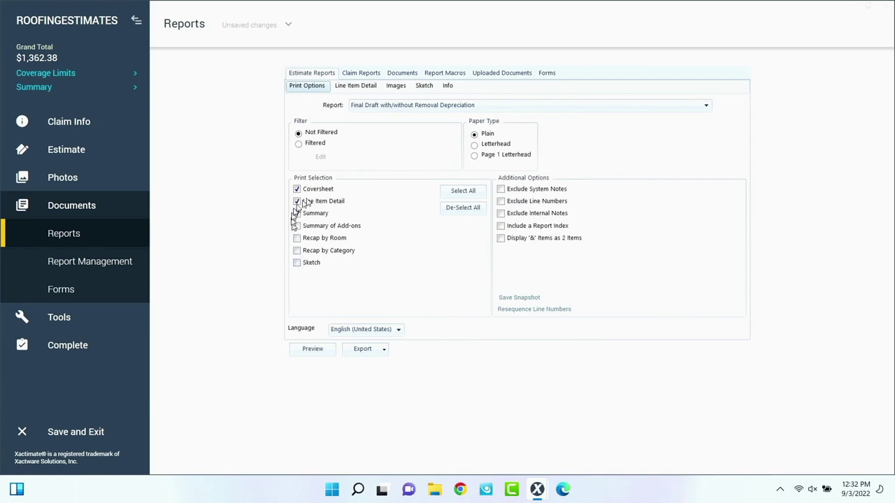
Step: Preview the report PDF and scroll down to the Roofing table totalling $1,362.38
{"action": "left_click", "coordinate": [327, 353]}
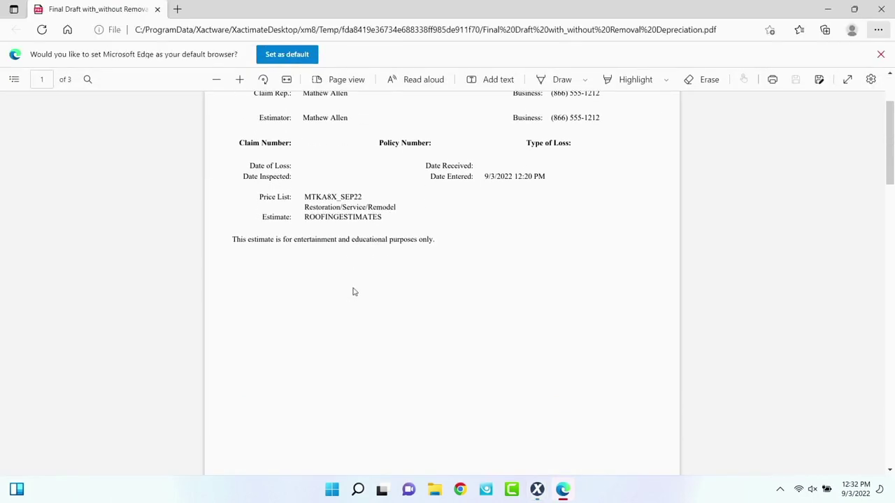
{"action": "scroll", "coordinate": [354, 292], "scroll_direction": "down", "scroll_amount": 5}
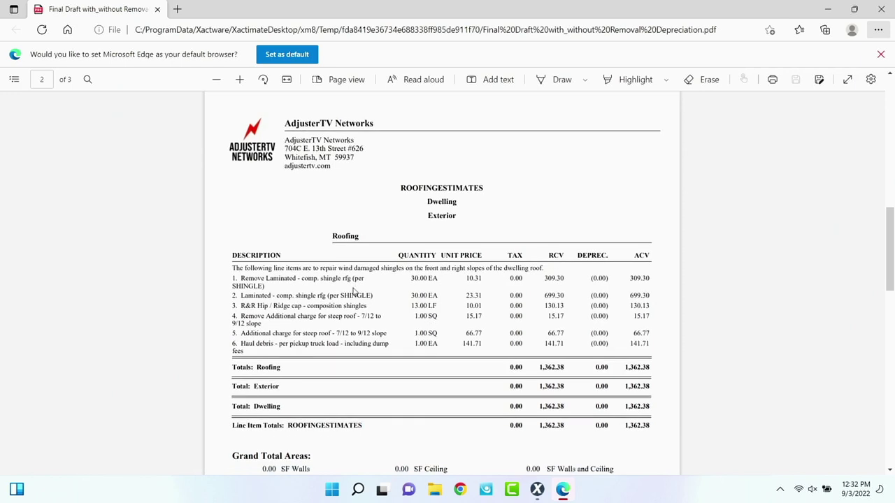
{"action": "scroll", "coordinate": [355, 291], "scroll_direction": "down", "scroll_amount": 1}
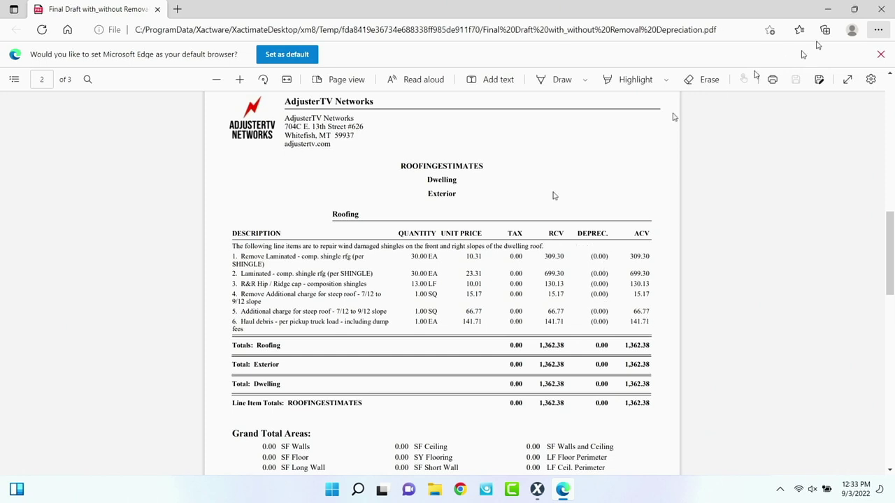
Step: Close the PDF preview and return to Estimate > Estimate Items
{"action": "left_click", "coordinate": [881, 9]}
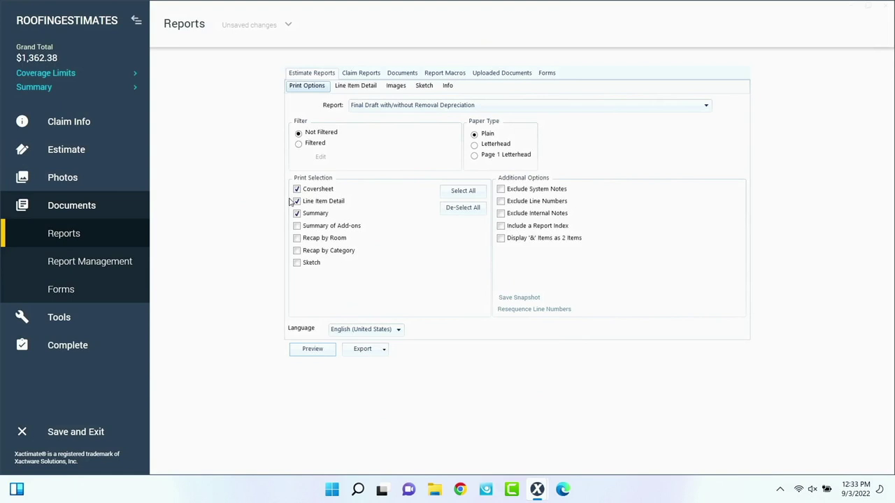
{"action": "left_click", "coordinate": [86, 152]}
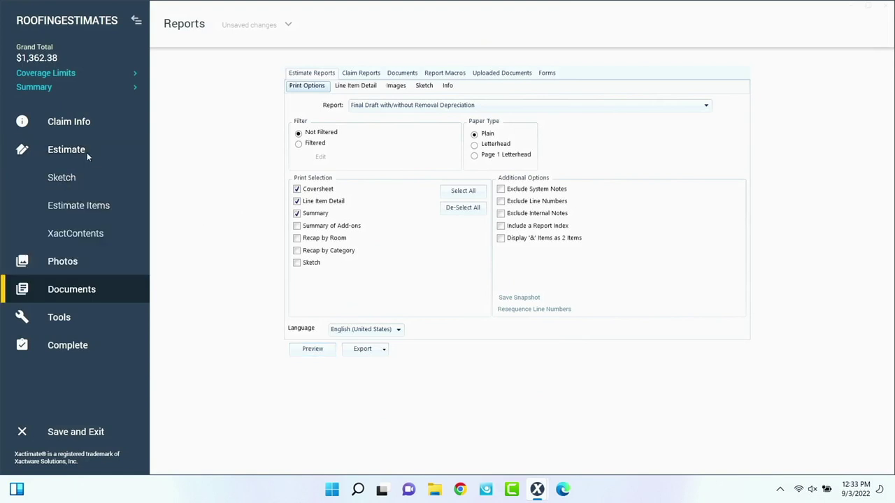
{"action": "left_click", "coordinate": [74, 209]}
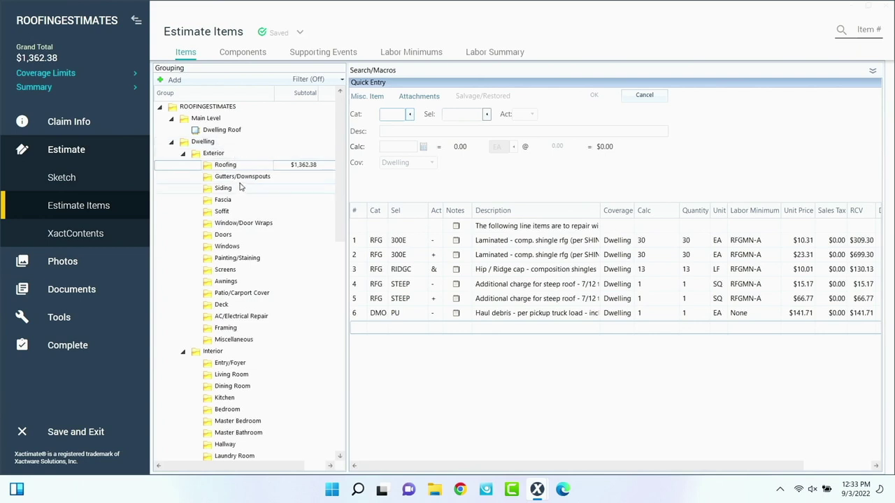
Step: Add the note 'NO damage to copper gutters.' to the Gutters/Downspouts group
{"action": "left_click", "coordinate": [242, 179]}
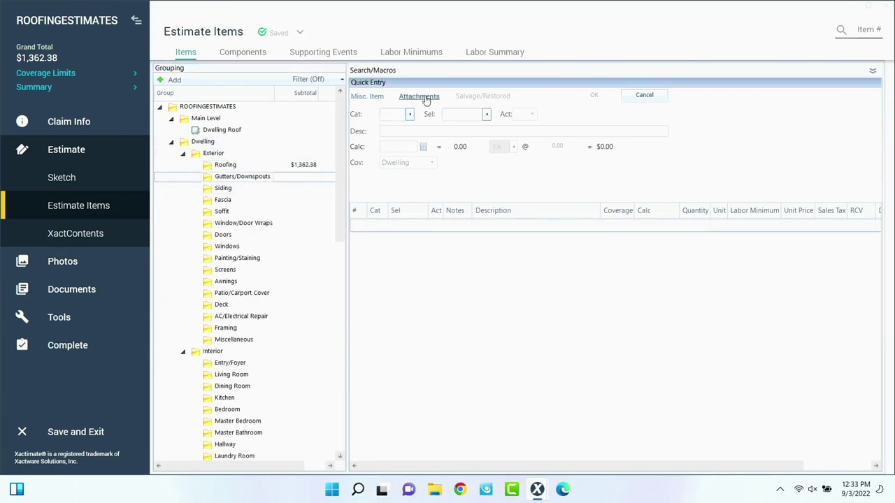
{"action": "left_click", "coordinate": [421, 96]}
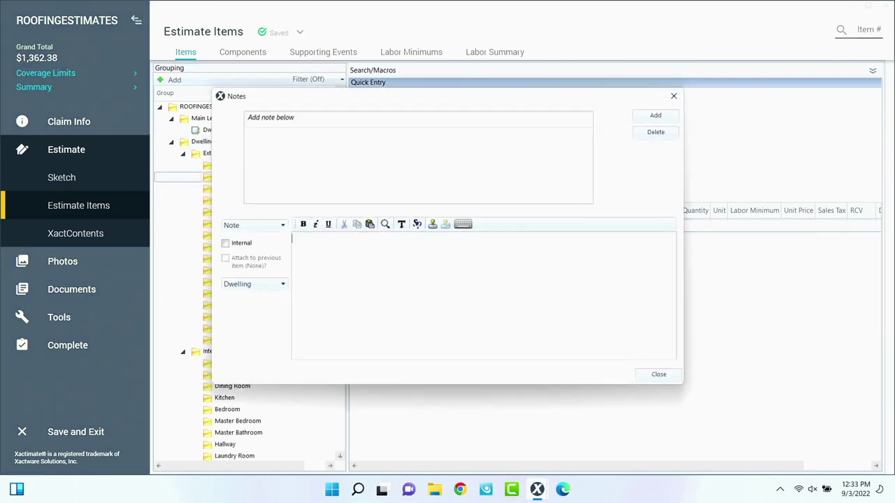
{"action": "type", "text": "NO damage to copper gutters."}
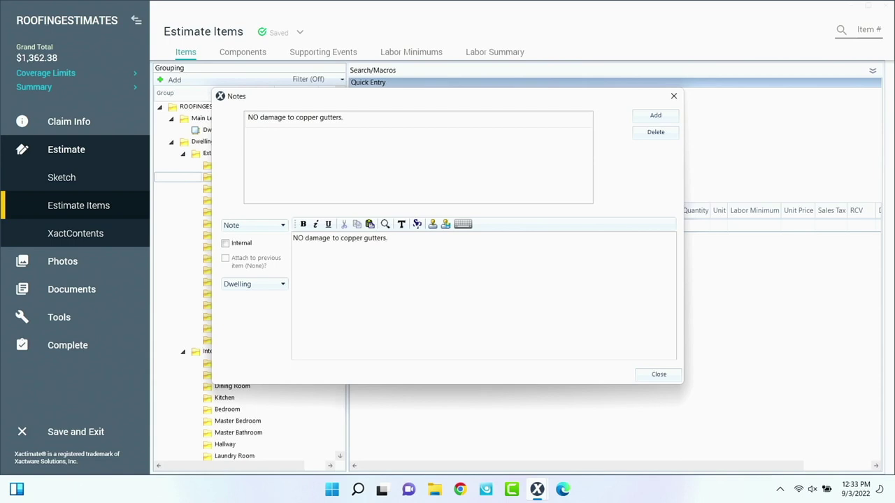
{"action": "left_click", "coordinate": [655, 374]}
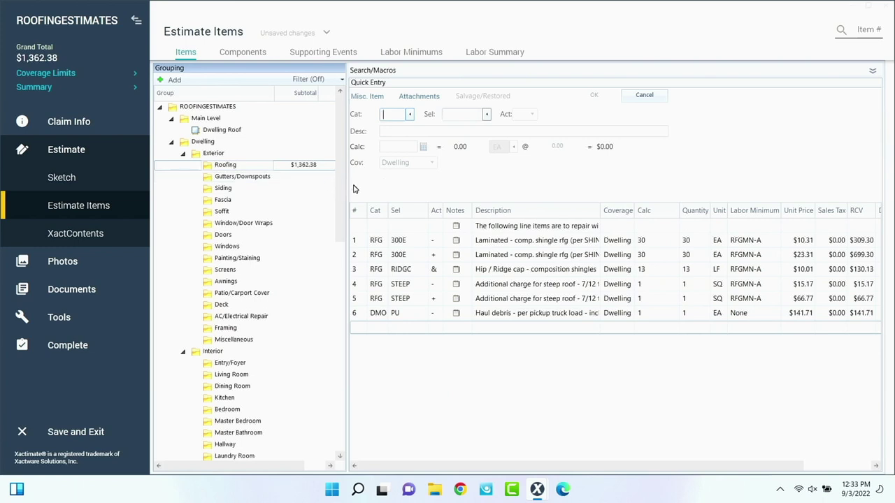
Step: Widen the Grouping tree to reveal the # Items column showing Roofing's 6 items, then narrow it partway
{"action": "left_click_drag", "start_coordinate": [347, 188], "coordinate": [496, 183]}
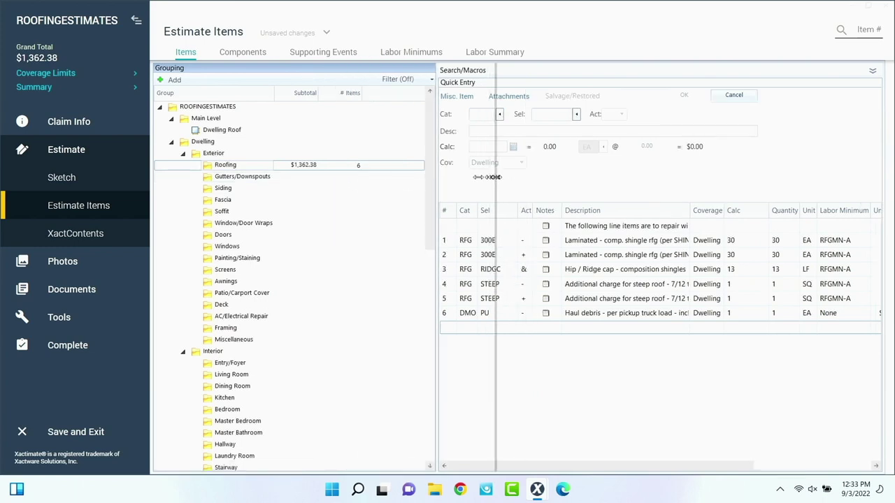
{"action": "left_click", "coordinate": [360, 168]}
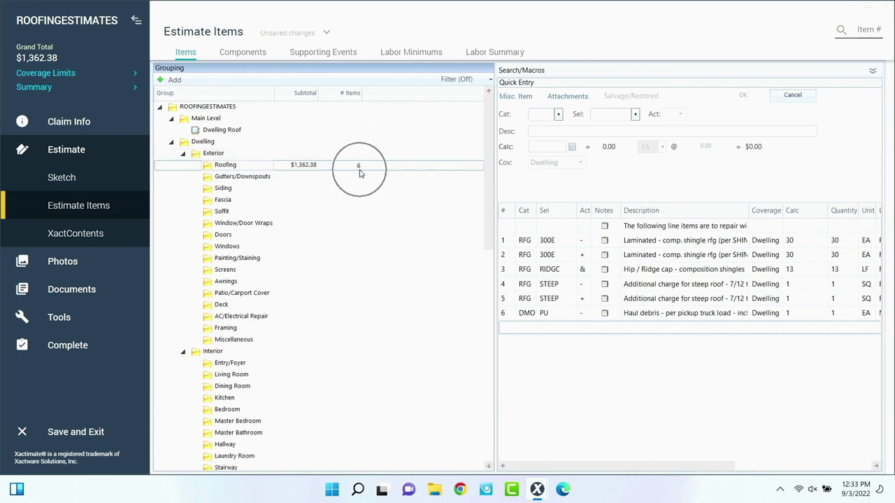
{"action": "left_click", "coordinate": [360, 170]}
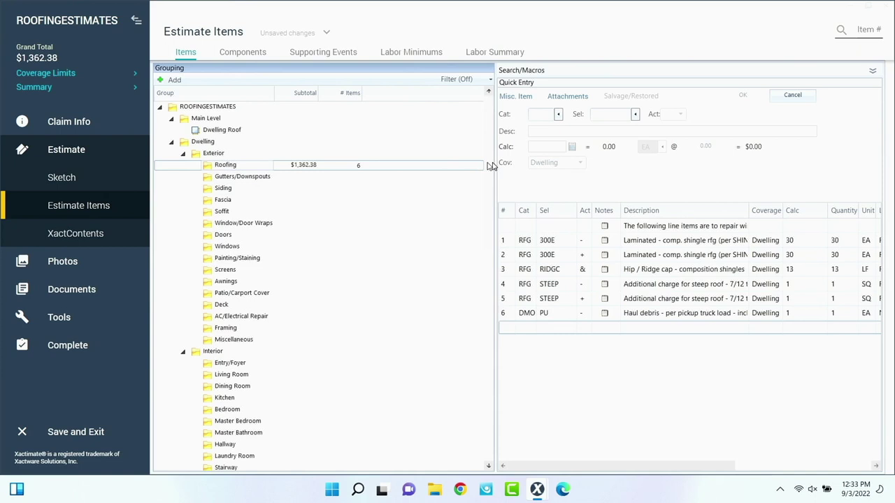
{"action": "left_click_drag", "start_coordinate": [495, 164], "coordinate": [398, 166]}
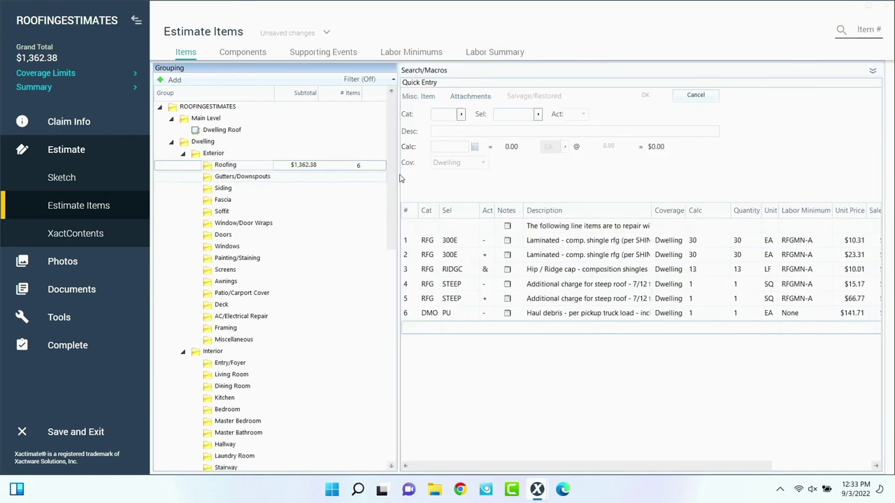
{"action": "scroll", "coordinate": [299, 201], "scroll_direction": "down", "scroll_amount": 5}
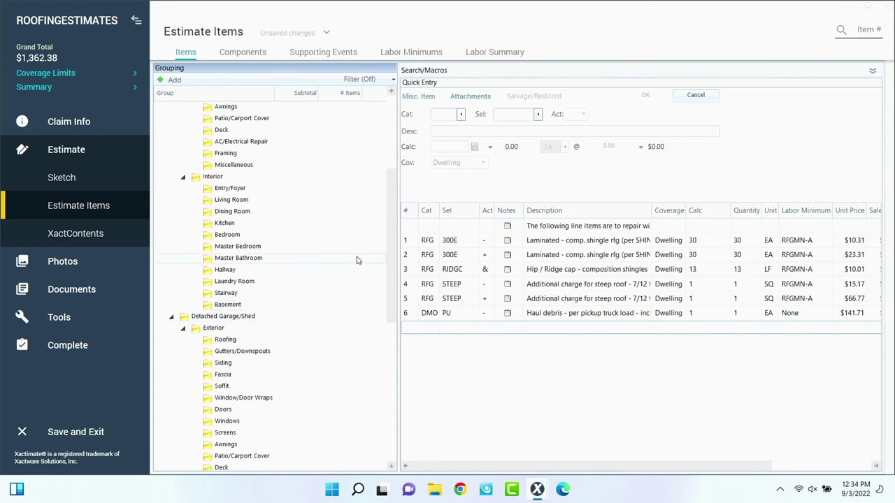
{"action": "scroll", "coordinate": [395, 168], "scroll_direction": "up", "scroll_amount": 5}
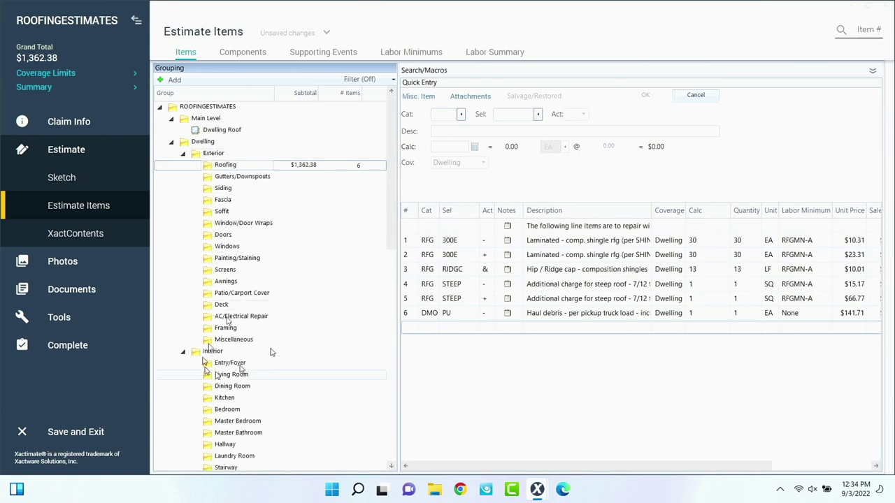
Step: Go to Documents > Reports to regenerate the report preview with the Gutters/Downspouts section
{"action": "left_click", "coordinate": [67, 287]}
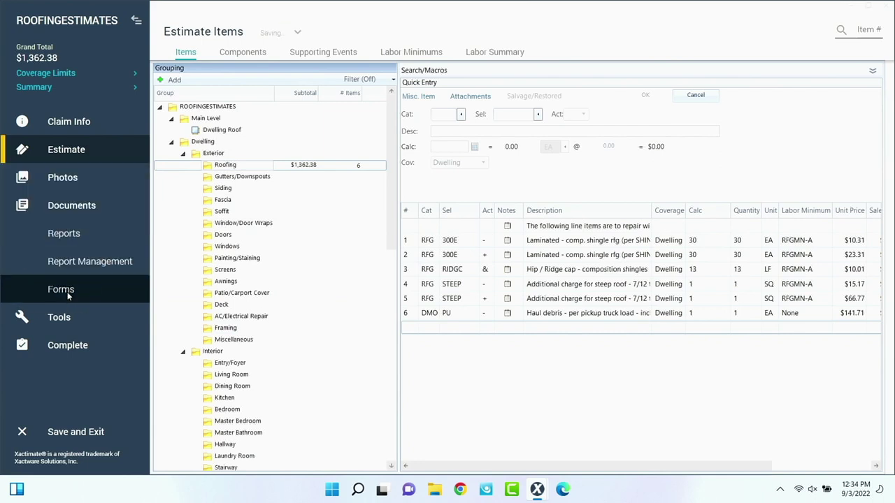
{"action": "left_click", "coordinate": [66, 233]}
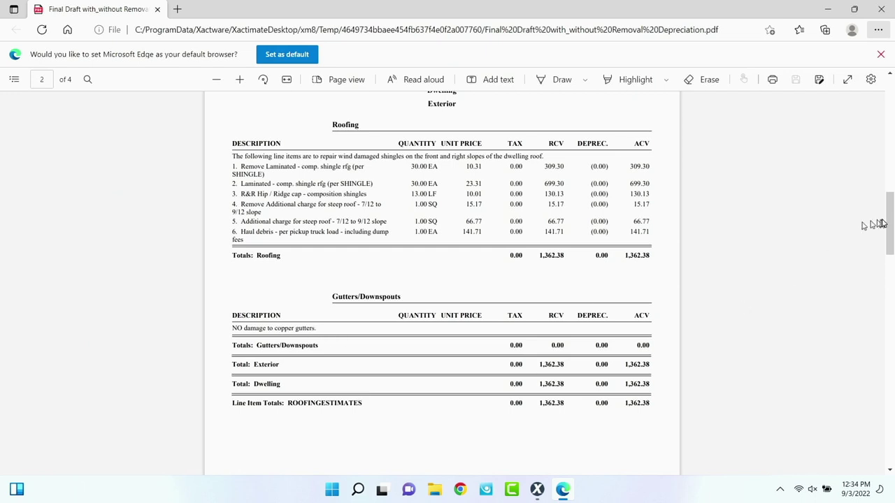
Step: Read the PDF down to the page-4 Dwelling summary ($1,362.38 net claim) and close Edge
{"action": "left_click_drag", "start_coordinate": [890, 223], "coordinate": [879, 393]}
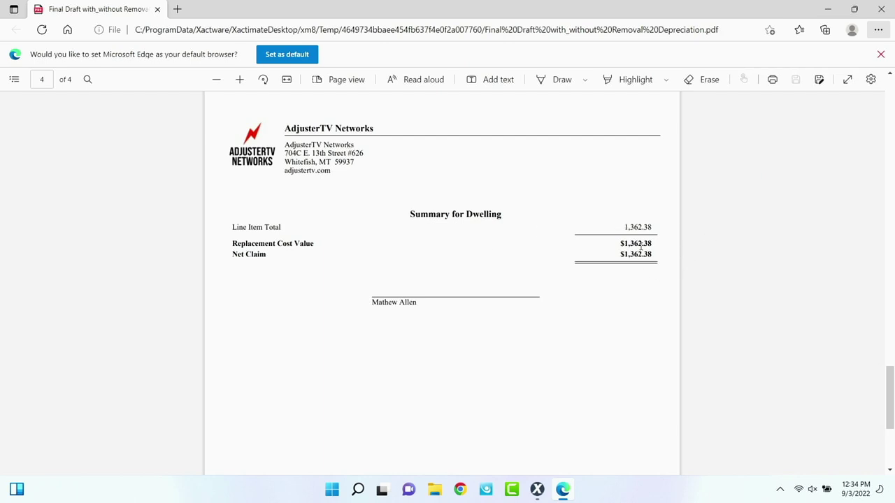
{"action": "left_click", "coordinate": [881, 9]}
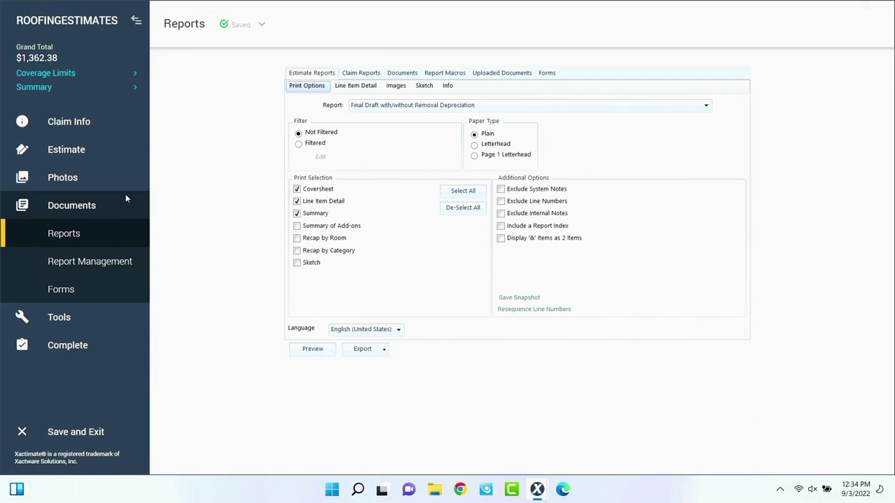
Step: Return to Estimate > Estimate Items to see the six Roofing line items totalling $1,362.38
{"action": "left_click", "coordinate": [93, 159]}
{"action": "left_click", "coordinate": [82, 211]}
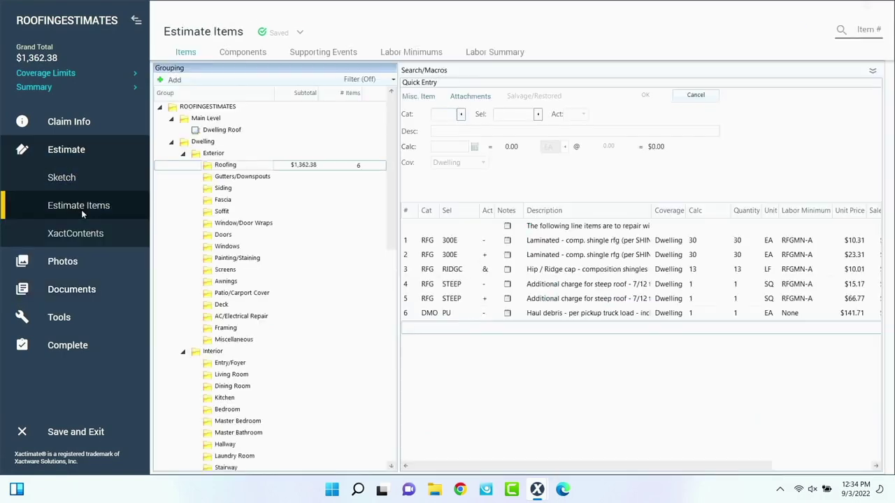